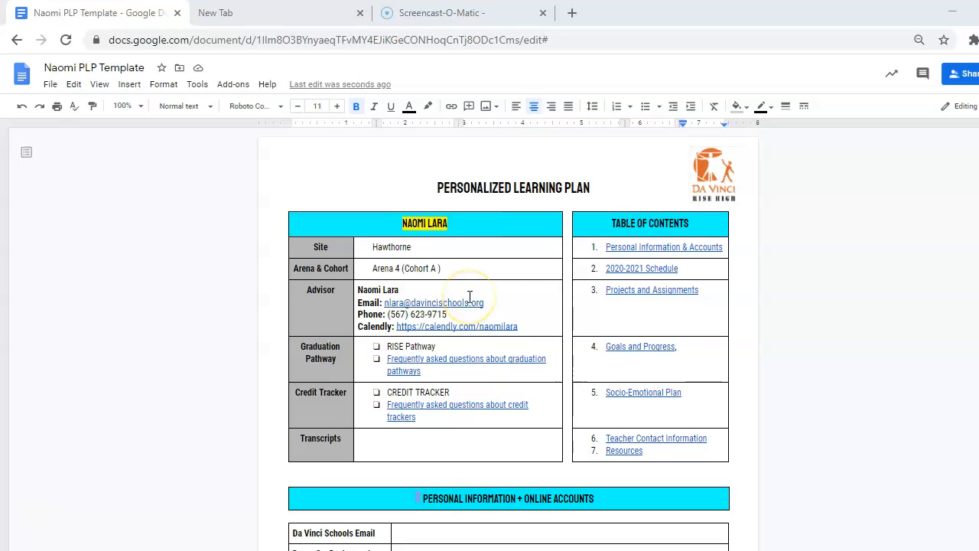
- Use the 'Projects and Assignments' table-of-contents link to jump to the Projects + Assignments section
{"action": "scroll", "coordinate": [470, 297], "scroll_direction": "down", "scroll_amount": 15}
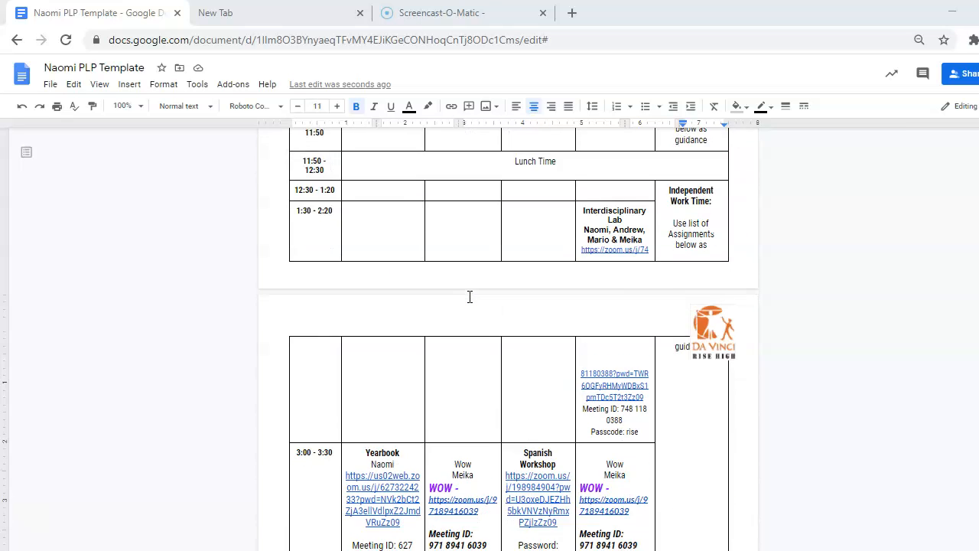
{"action": "scroll", "coordinate": [469, 297], "scroll_direction": "down", "scroll_amount": 5}
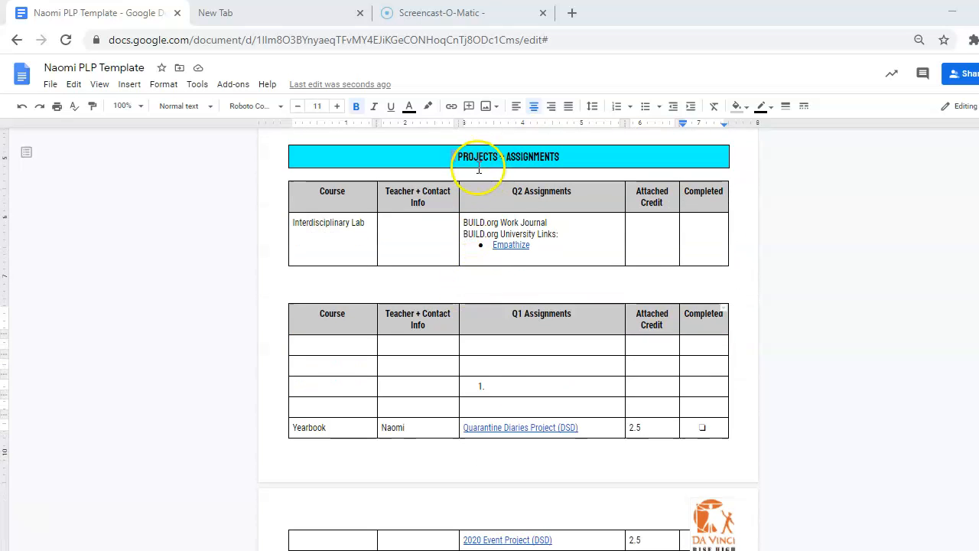
{"action": "scroll", "coordinate": [502, 352], "scroll_direction": "up", "scroll_amount": 20}
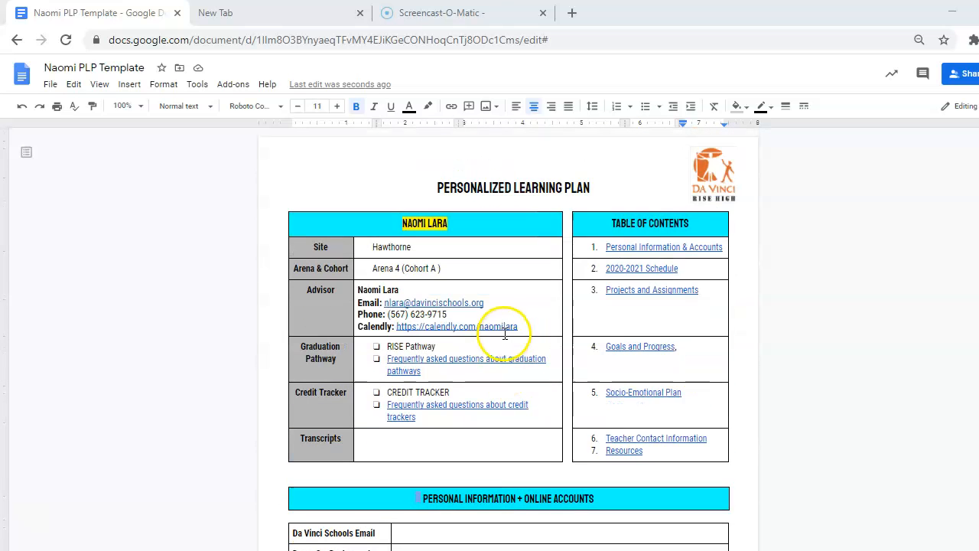
{"action": "left_click", "coordinate": [635, 289]}
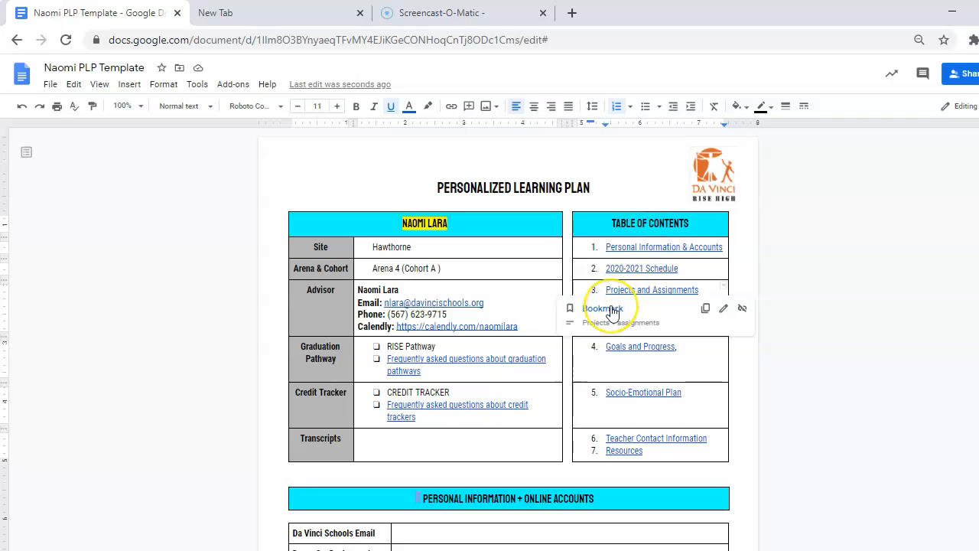
{"action": "left_click", "coordinate": [612, 309]}
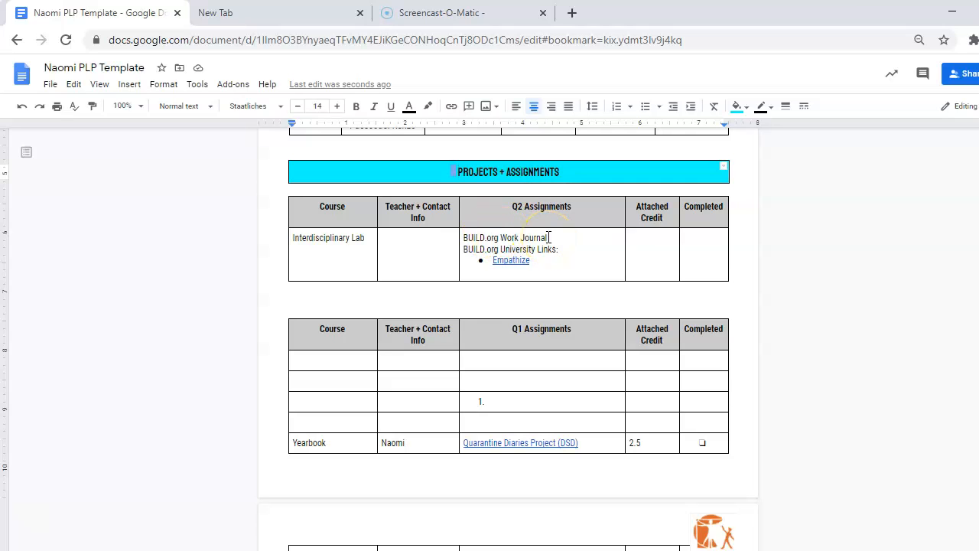
- Load the BUILD RISE DesignBook's /copy URL in the new tab to make a personal copy
{"action": "left_click", "coordinate": [279, 13]}
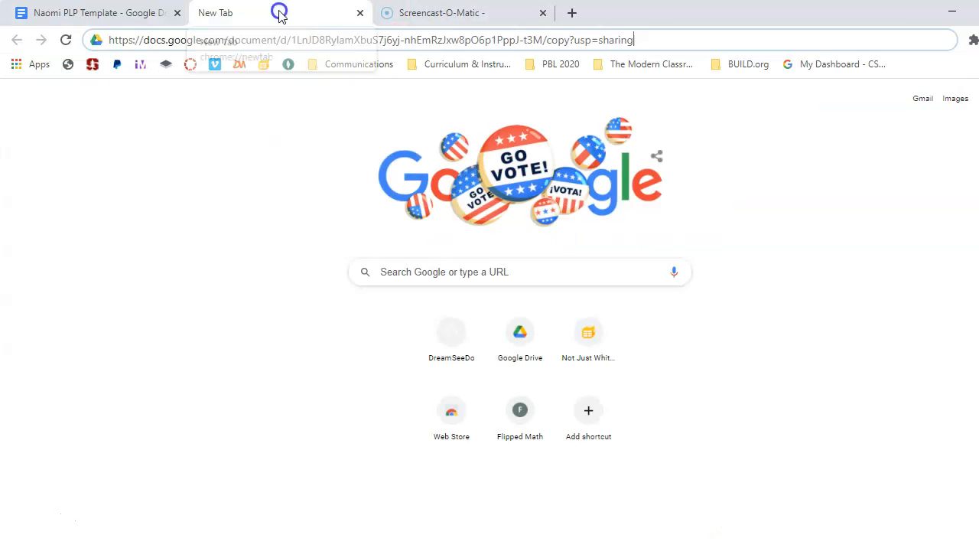
{"action": "left_click", "coordinate": [701, 46]}
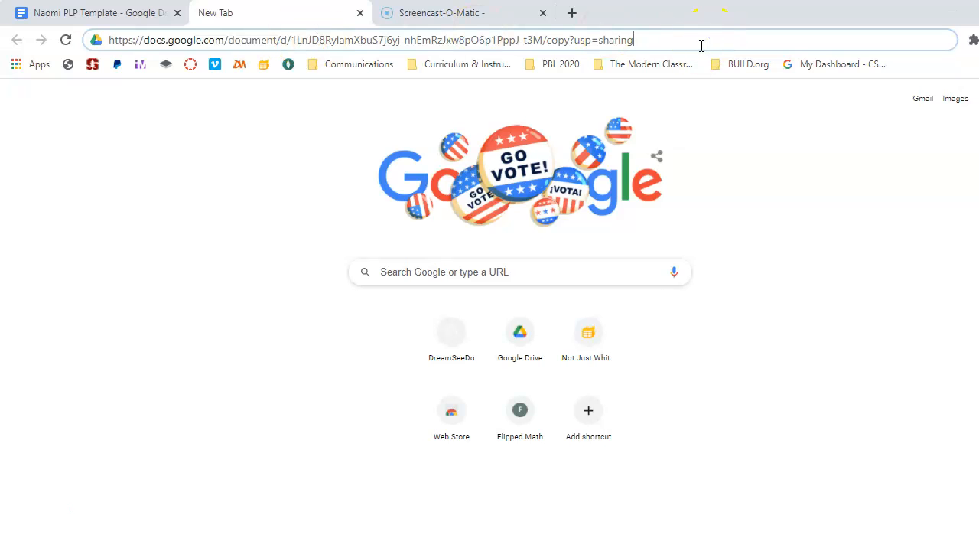
{"action": "key", "text": "Return"}
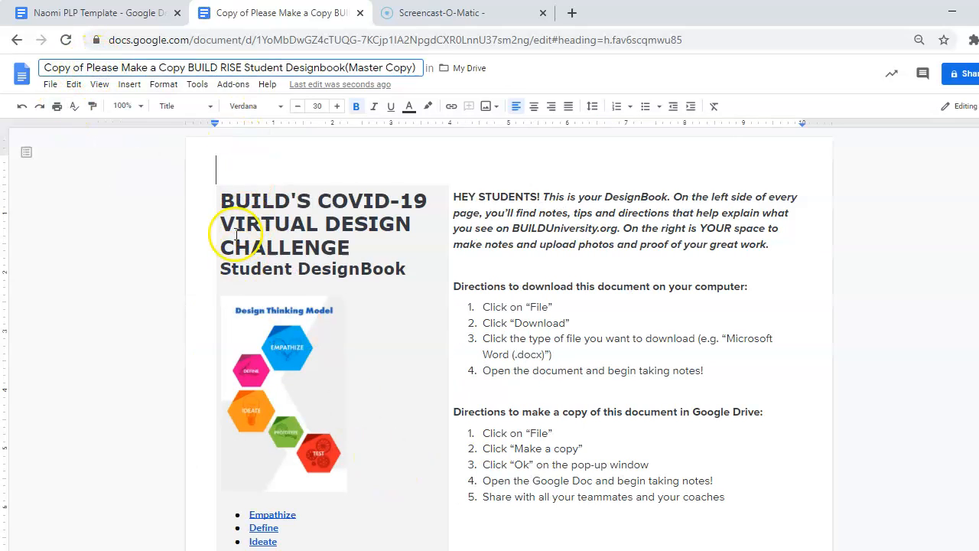
- Replace 'Copy of Please Make a Copy' in the title with the student's name and delete '(Master Copy)'
{"action": "left_click", "coordinate": [198, 67]}
{"action": "left_click", "coordinate": [197, 67]}
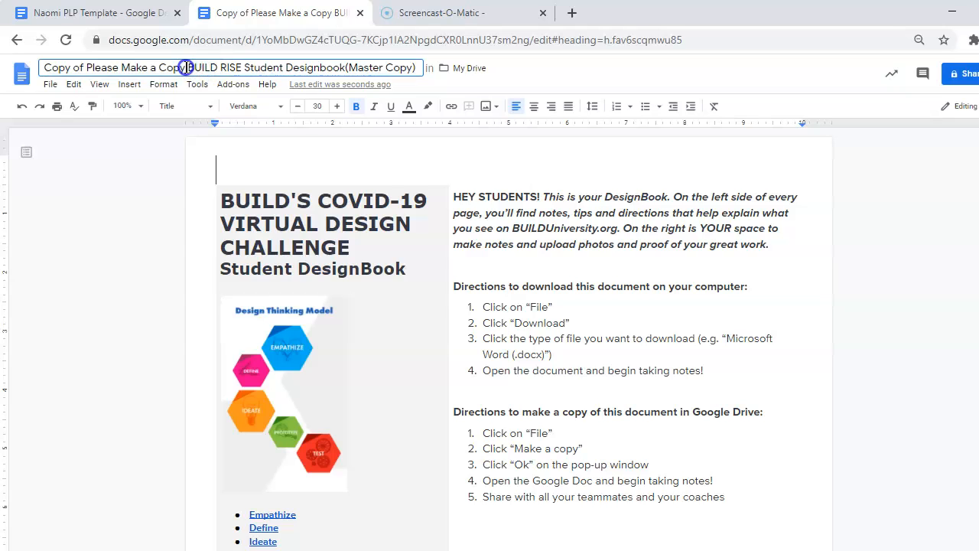
{"action": "left_click_drag", "start_coordinate": [173, 66], "coordinate": [57, 66]}
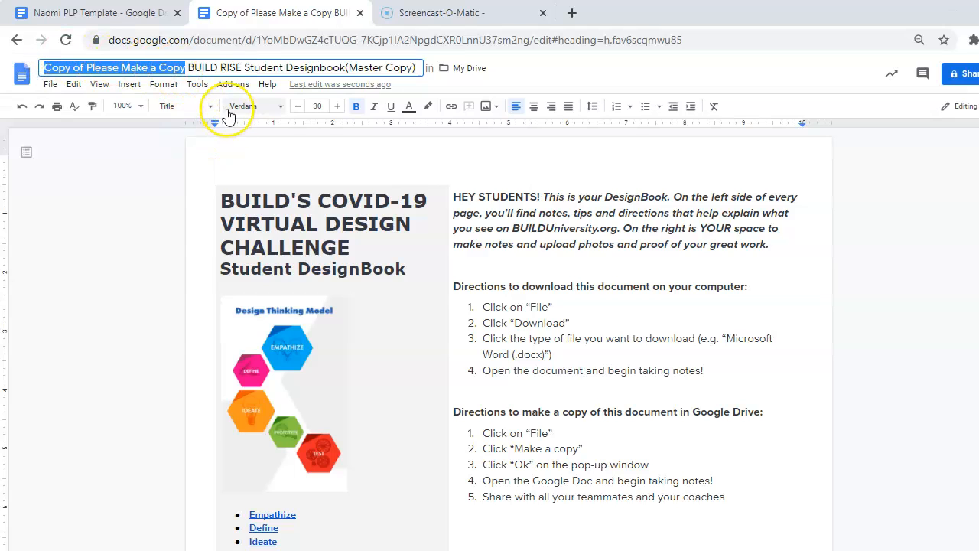
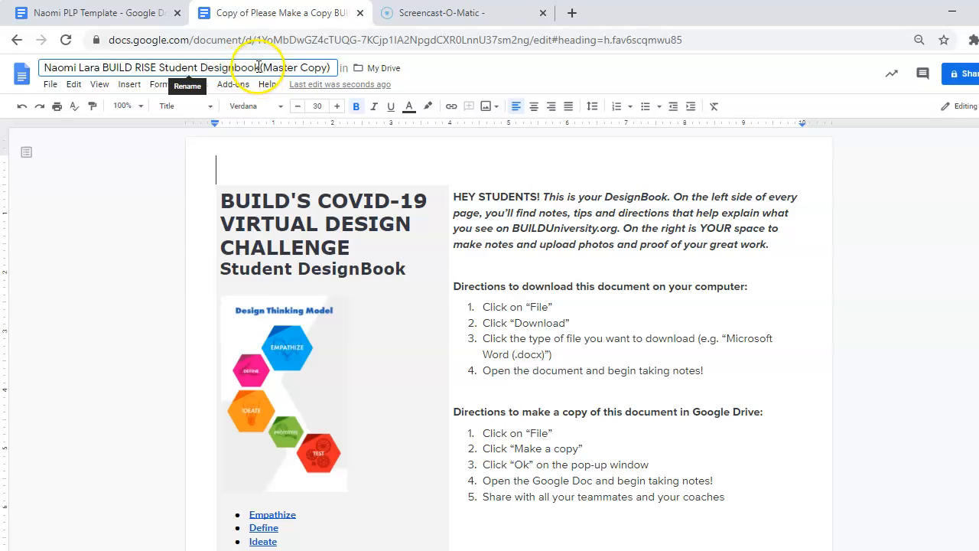
{"action": "left_click_drag", "start_coordinate": [260, 68], "coordinate": [313, 67]}
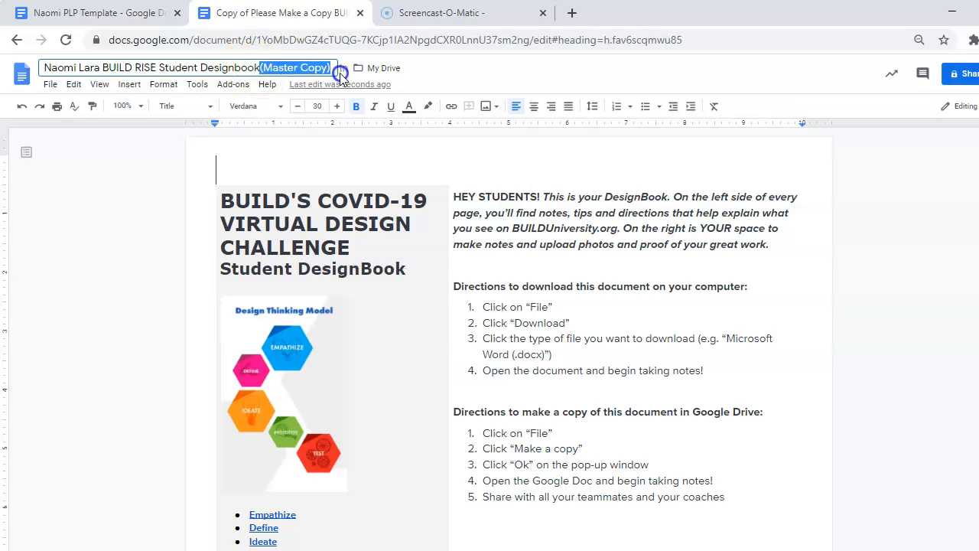
{"action": "key", "text": "BackSpace"}
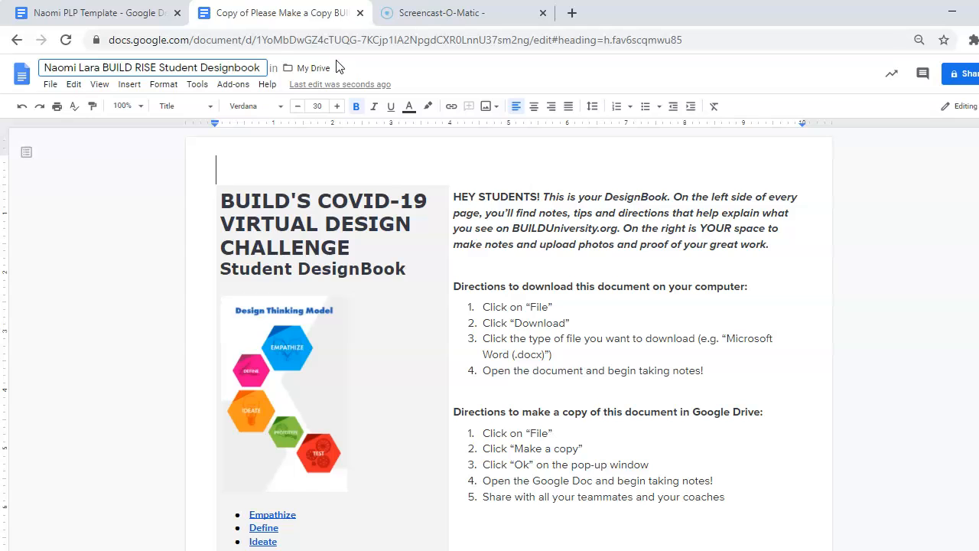
{"action": "left_click", "coordinate": [143, 168]}
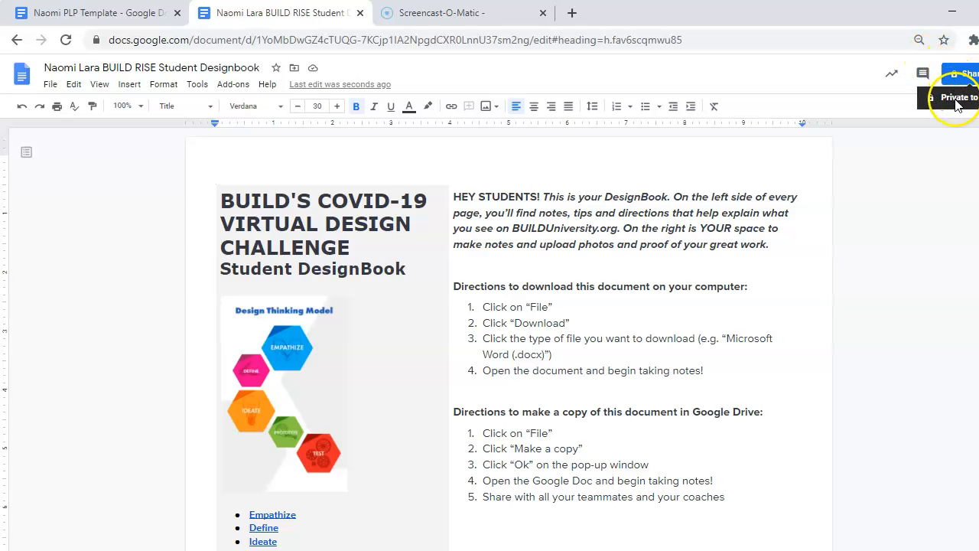
- Set the DesignBook link so anyone at Da Vinci Schools can view it, and copy the link
{"action": "left_click", "coordinate": [959, 75]}
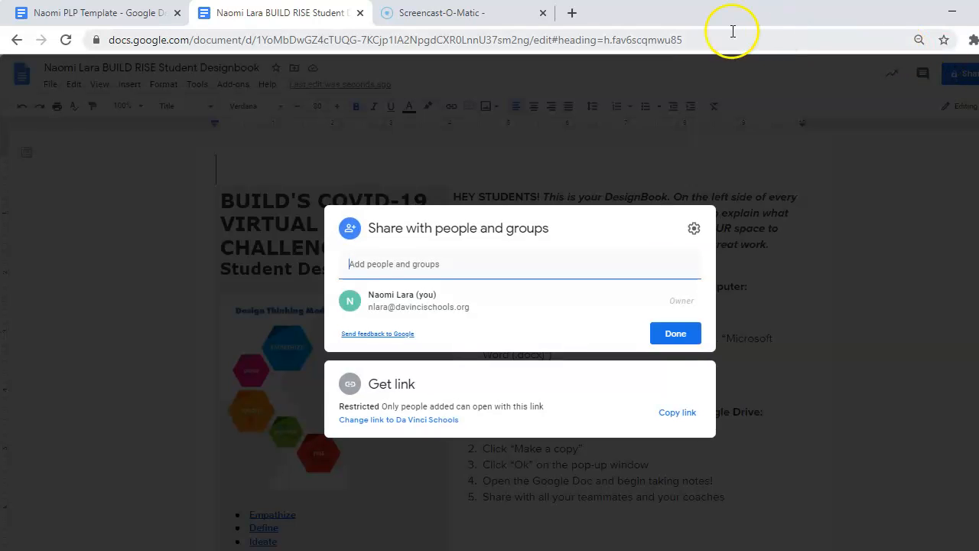
{"action": "left_click", "coordinate": [407, 426]}
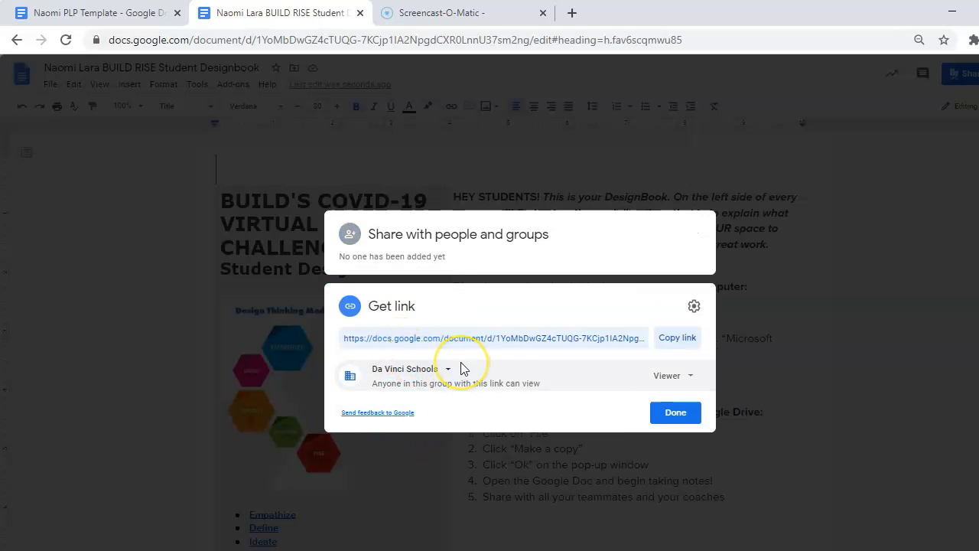
{"action": "left_click", "coordinate": [676, 341]}
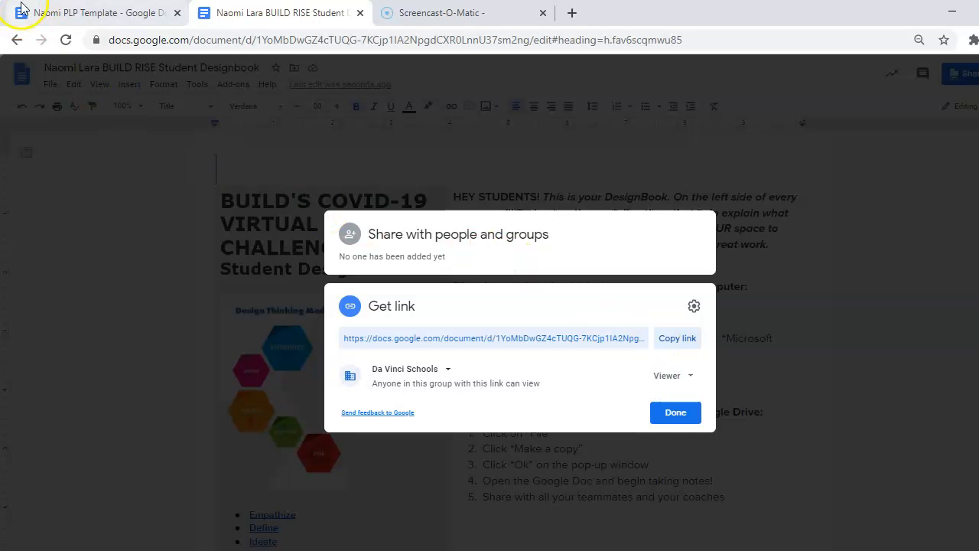
- In the PLP Template, select 'BUILD.org Work Journal' in the Q2 Assignments cell
{"action": "left_click", "coordinate": [93, 15]}
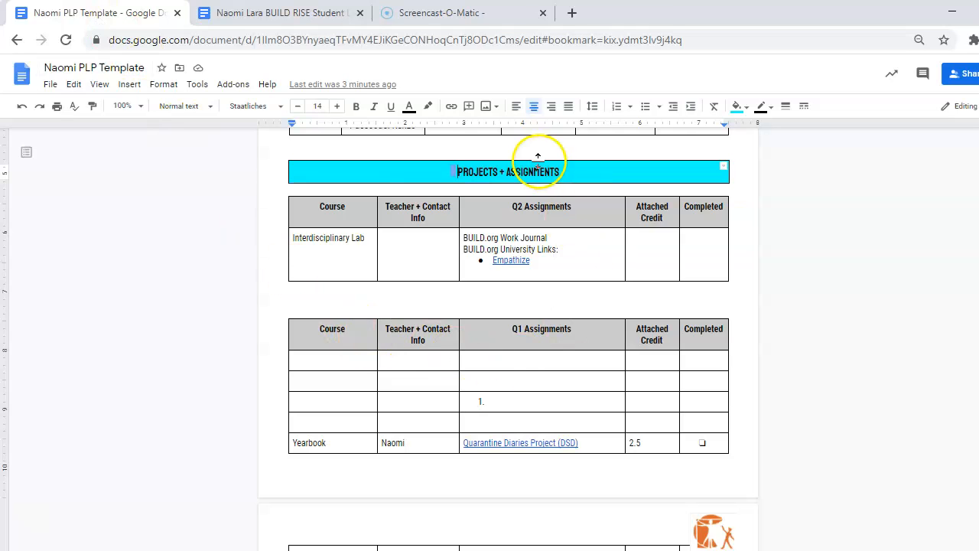
{"action": "left_click", "coordinate": [462, 238]}
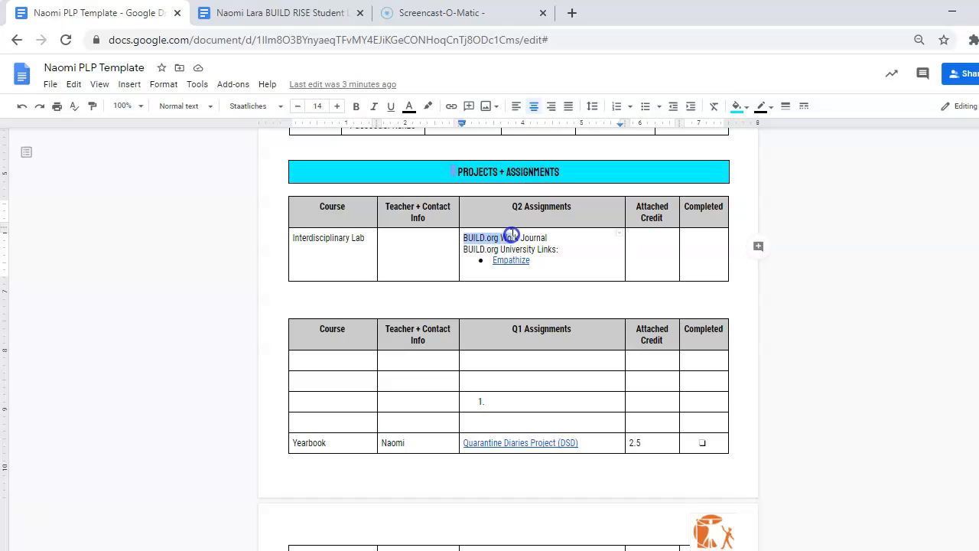
{"action": "left_click_drag", "start_coordinate": [548, 238], "coordinate": [550, 238]}
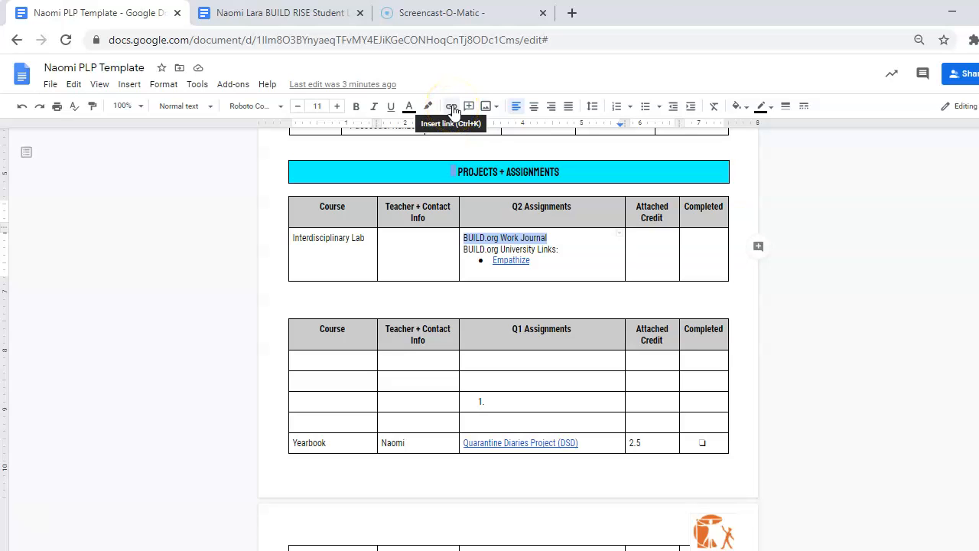
- Link the selected 'BUILD.org Work Journal' text to the pasted DesignBook share URL
{"action": "right_click", "coordinate": [494, 240]}
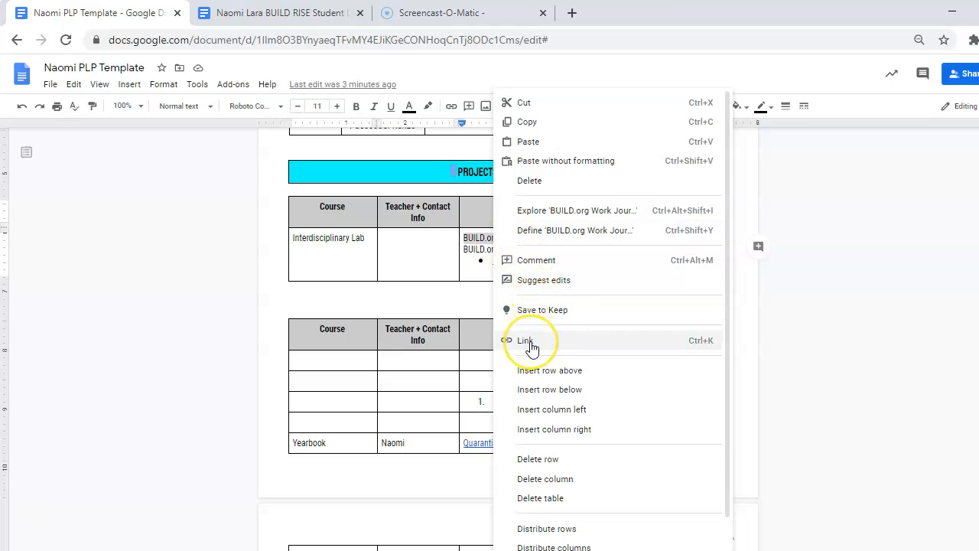
{"action": "left_click", "coordinate": [528, 351]}
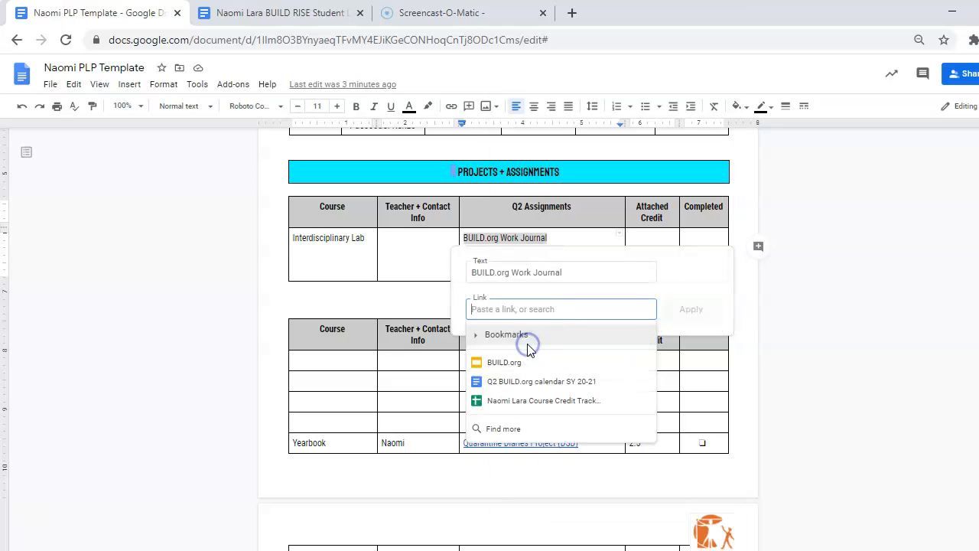
{"action": "left_click", "coordinate": [523, 313]}
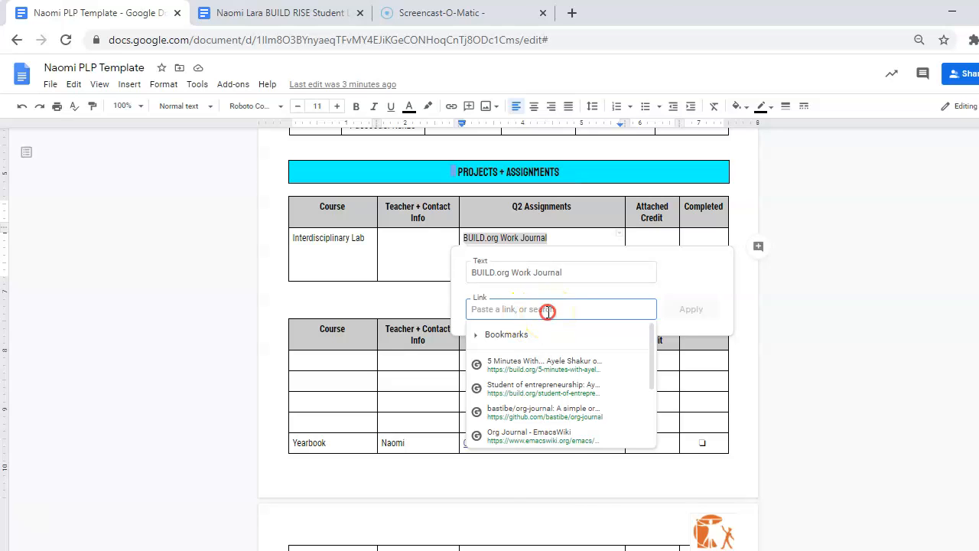
{"action": "right_click", "coordinate": [547, 310]}
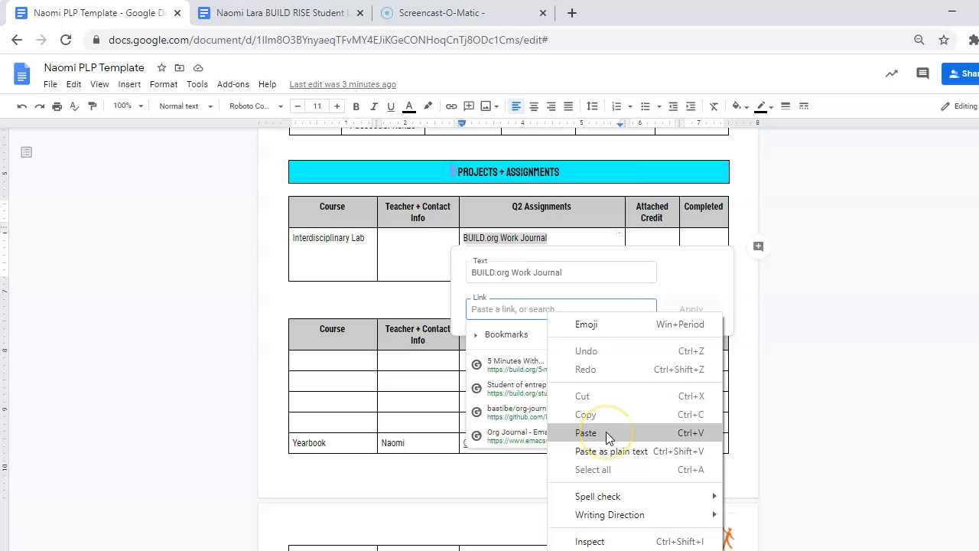
{"action": "left_click", "coordinate": [513, 310]}
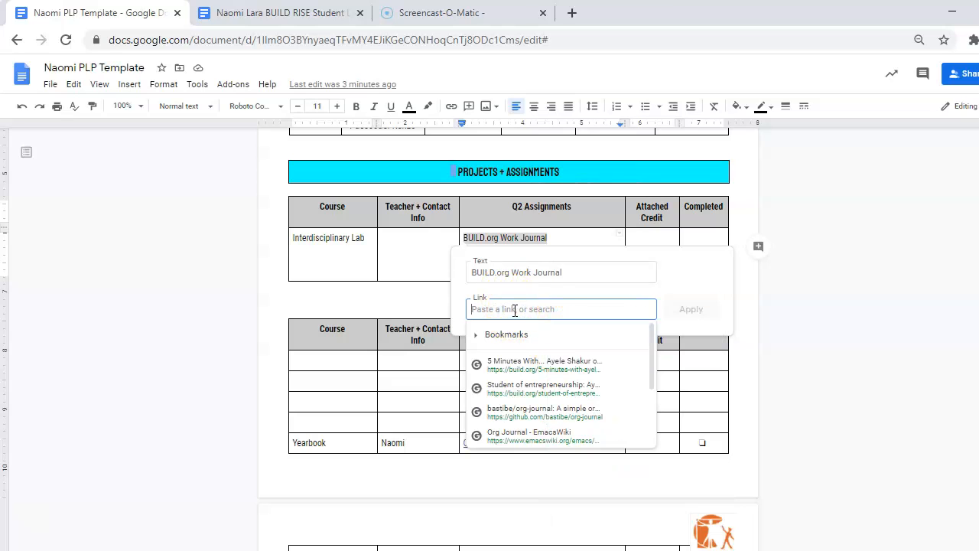
{"action": "key", "text": "ctrl+v"}
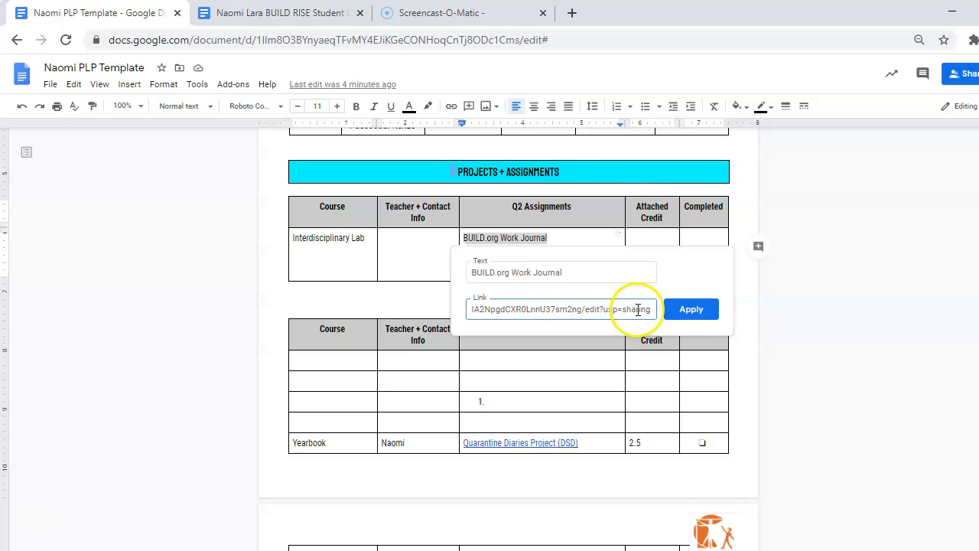
{"action": "left_click", "coordinate": [683, 311]}
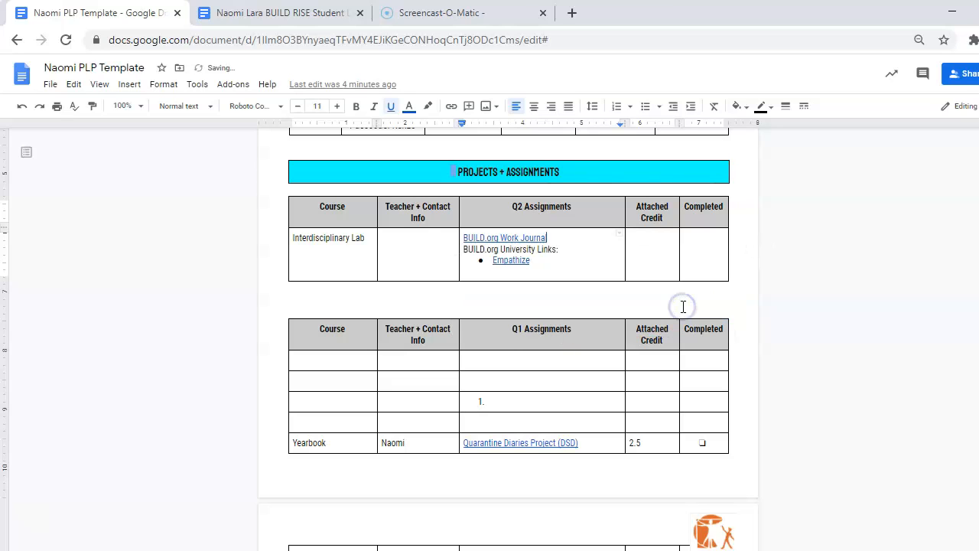
- Open the linked DesignBook copy in a new tab from the link's preview card
{"action": "left_click", "coordinate": [659, 310]}
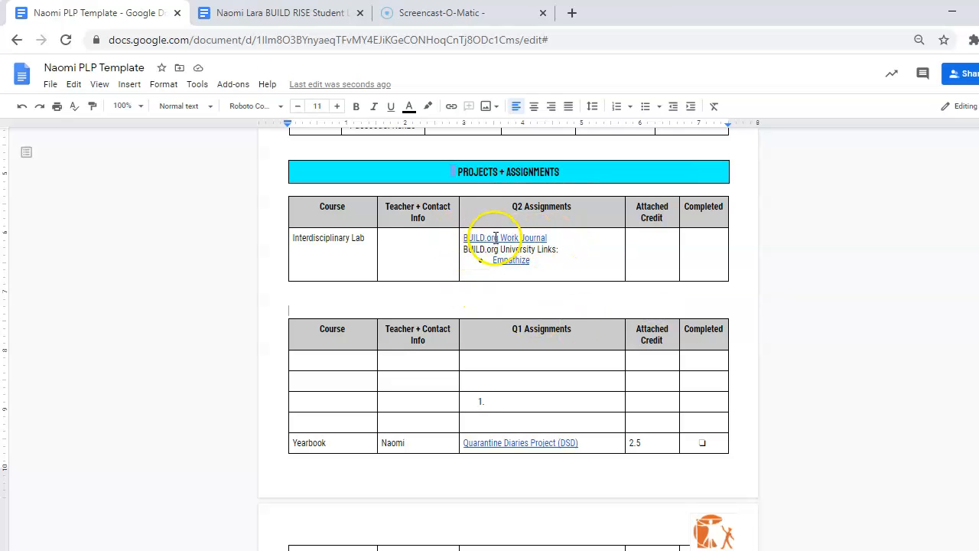
{"action": "left_click", "coordinate": [495, 238]}
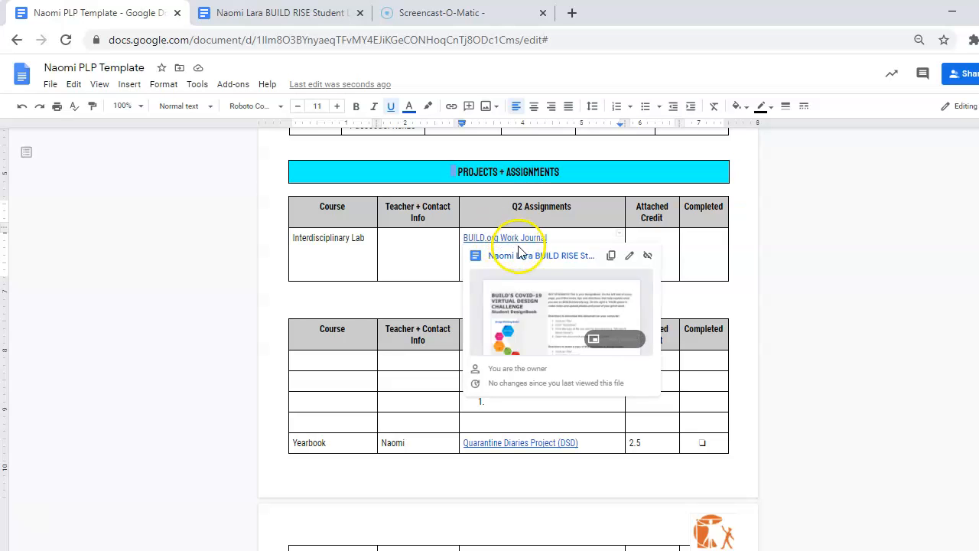
{"action": "left_click", "coordinate": [523, 257]}
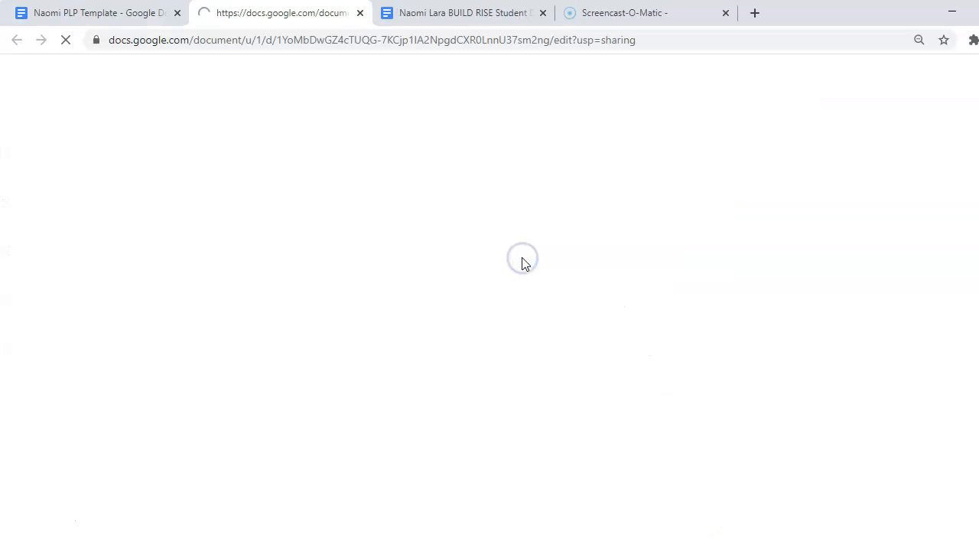